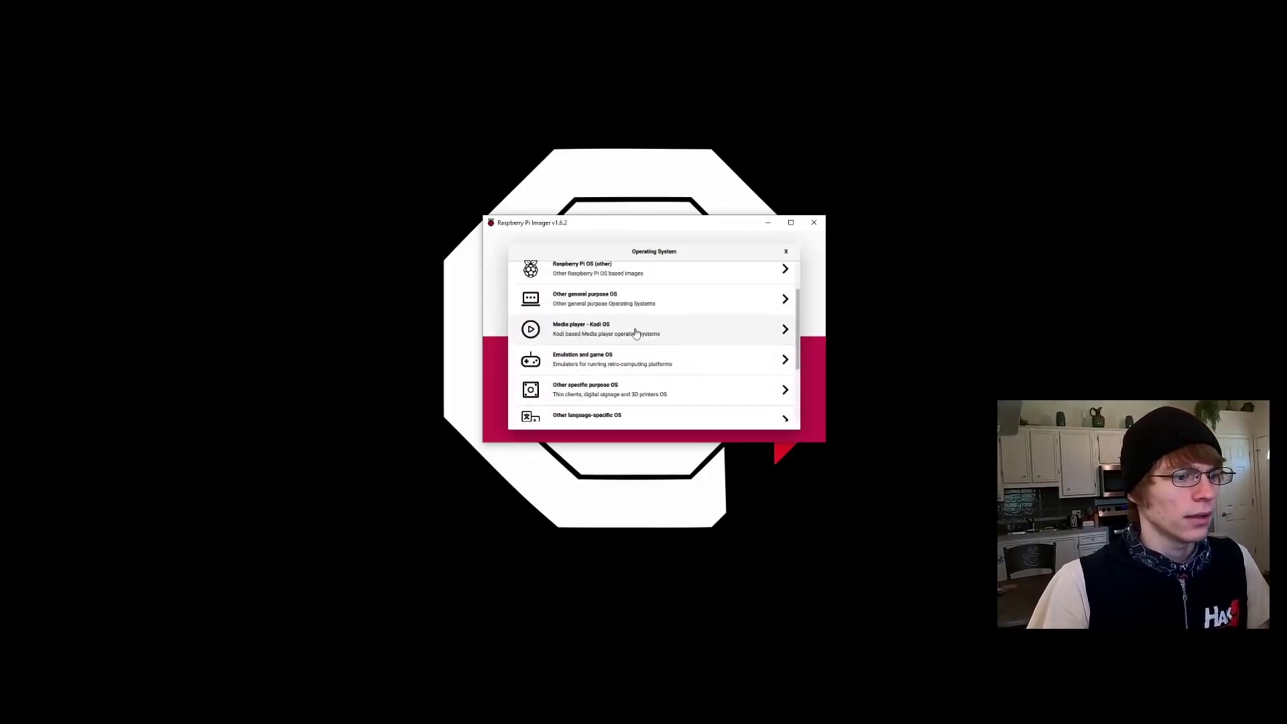
# In Raspberry Pi Imager, browse Other specific purpose OS > 3D printing to list OctoPi
pyautogui.scroll(-3, 636, 333)
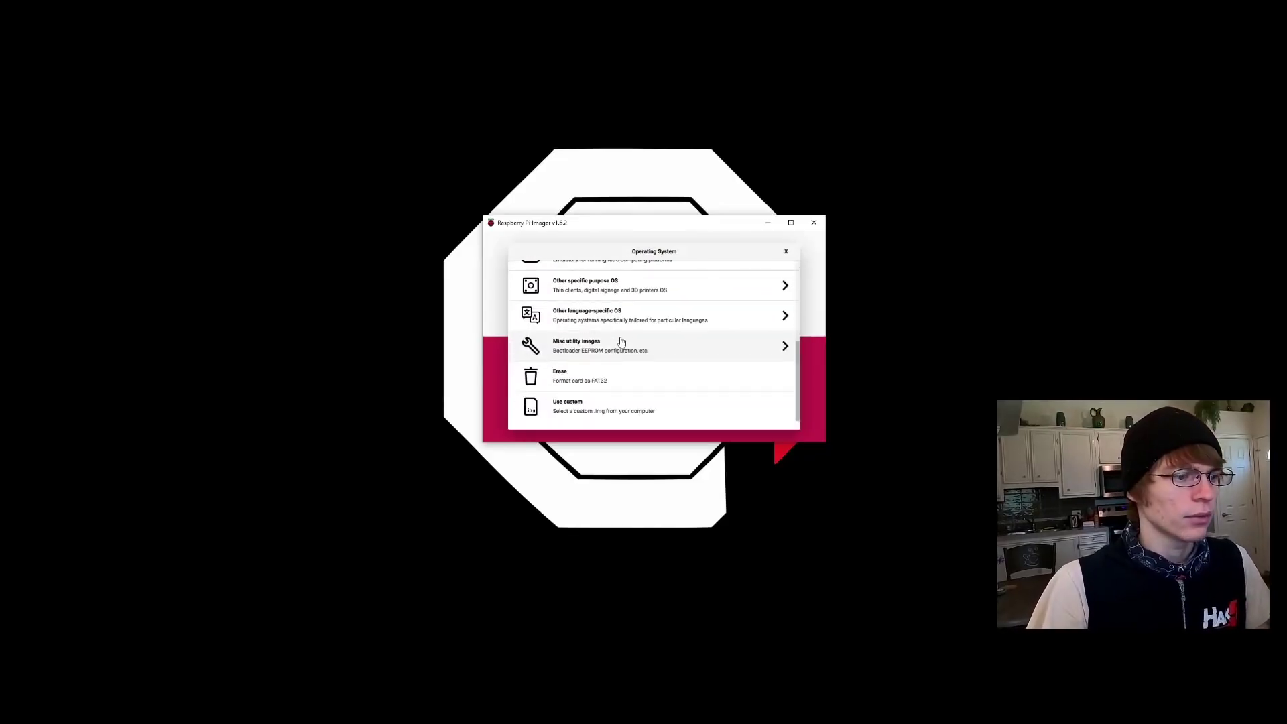
pyautogui.click(593, 288)
pyautogui.click(618, 305)
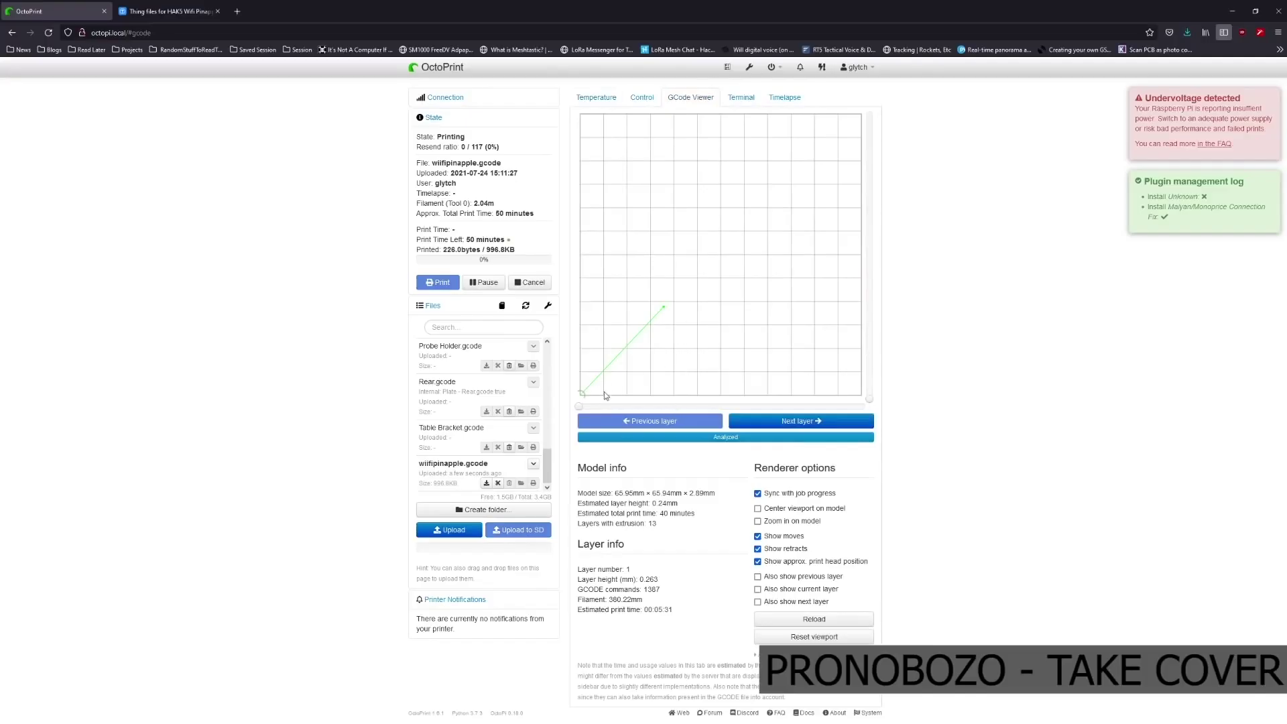
# Move the GCode Viewer layer slider to preview the pineapple up to layer 8
pyautogui.moveTo(869, 398); pyautogui.dragTo(869, 111)
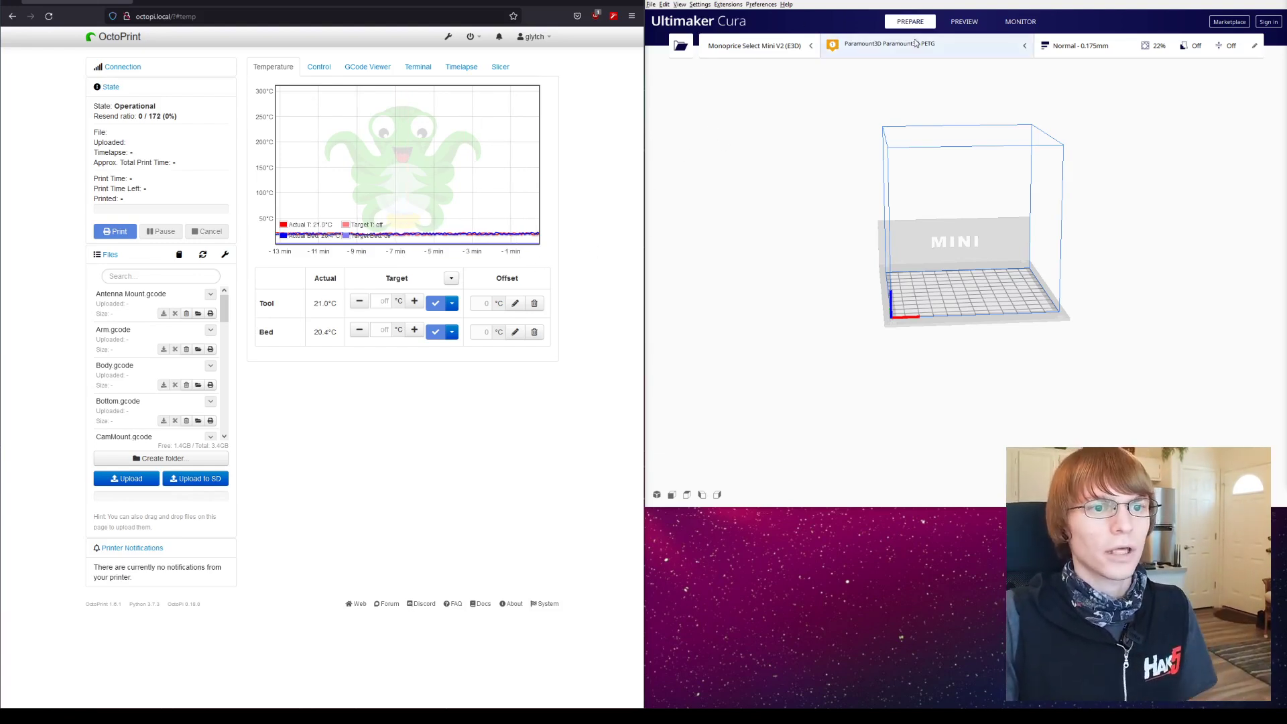
# Find the OctoPrint Connection plugin in Cura's Marketplace and start installing it
pyautogui.click(1216, 23)
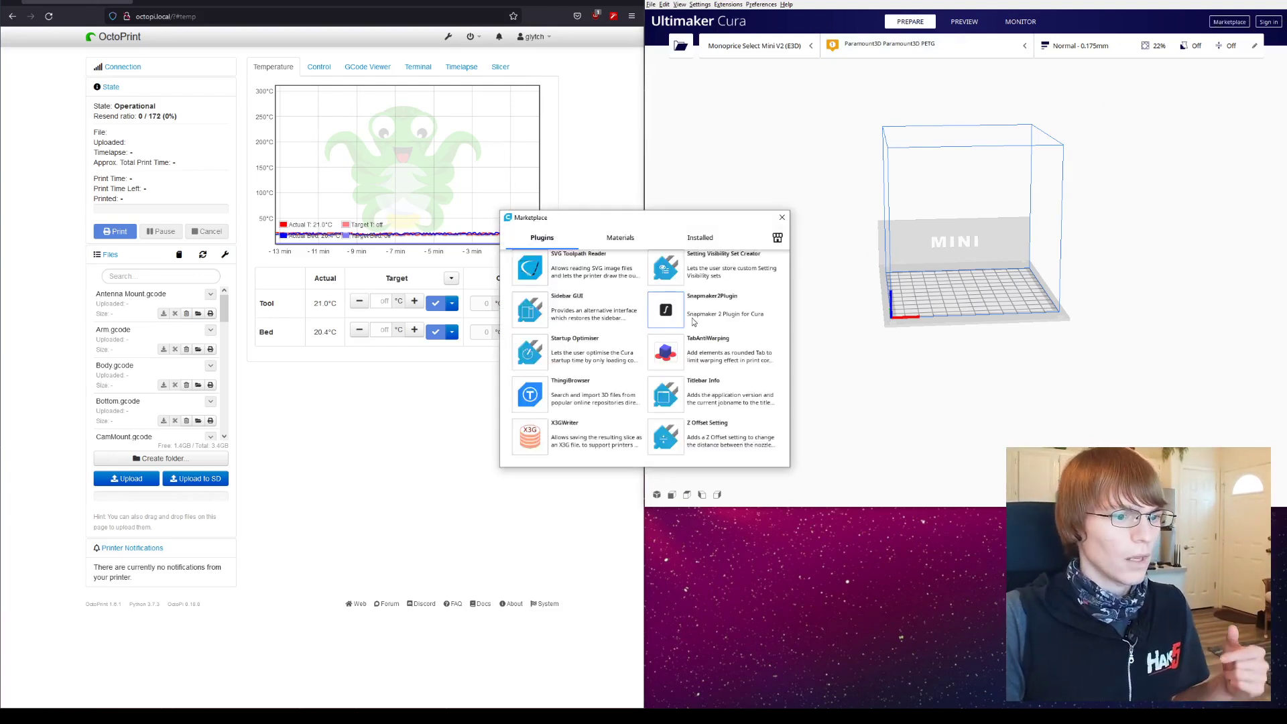
pyautogui.scroll(4, 697, 338)
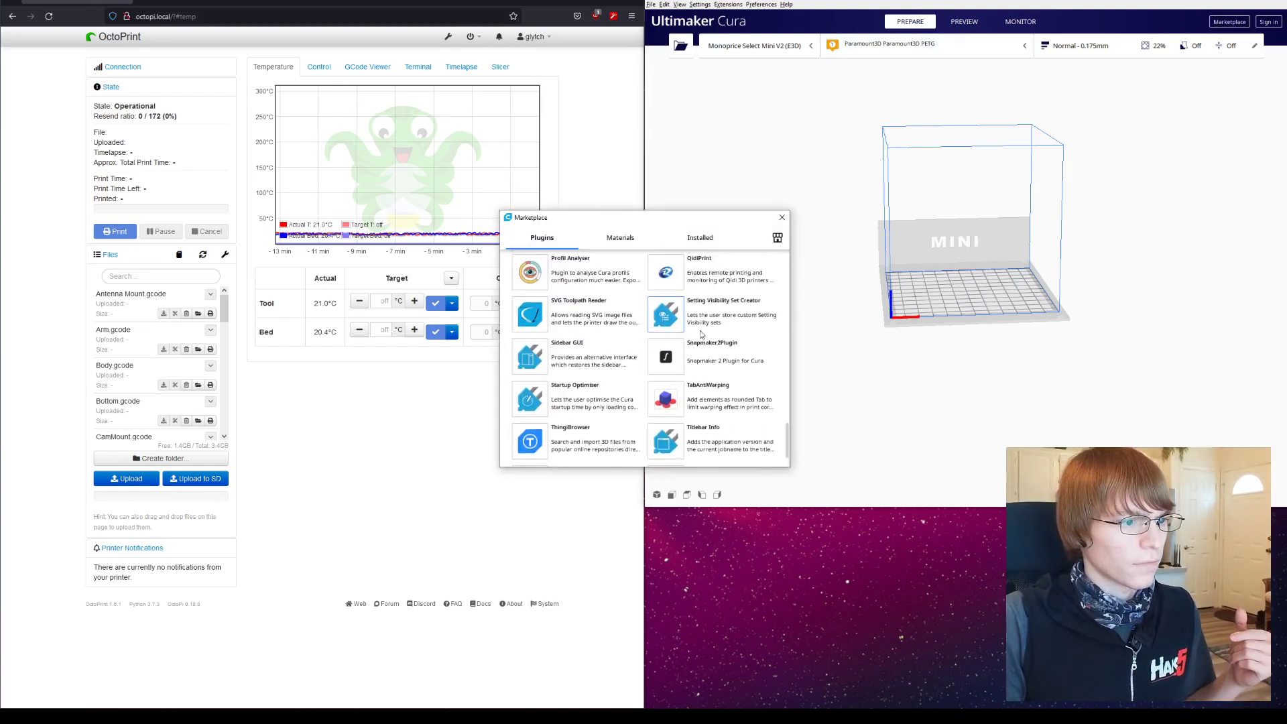
pyautogui.scroll(4, 684, 352)
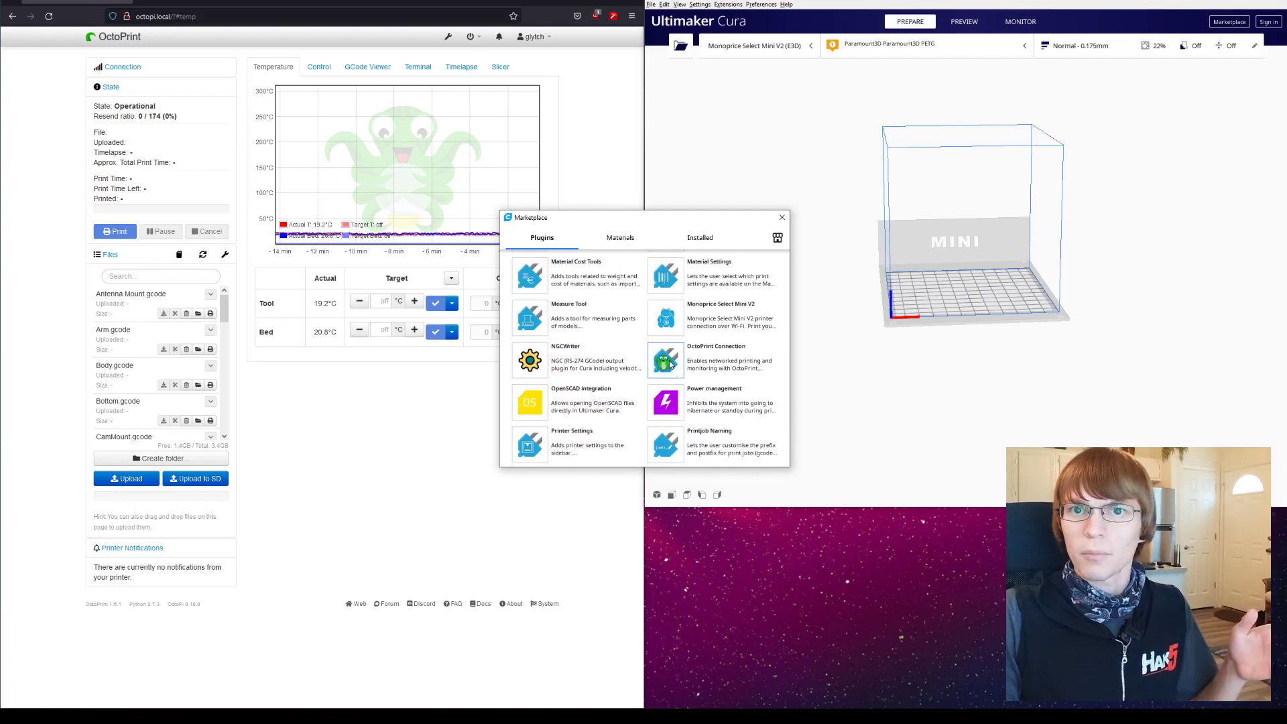
pyautogui.click(669, 364)
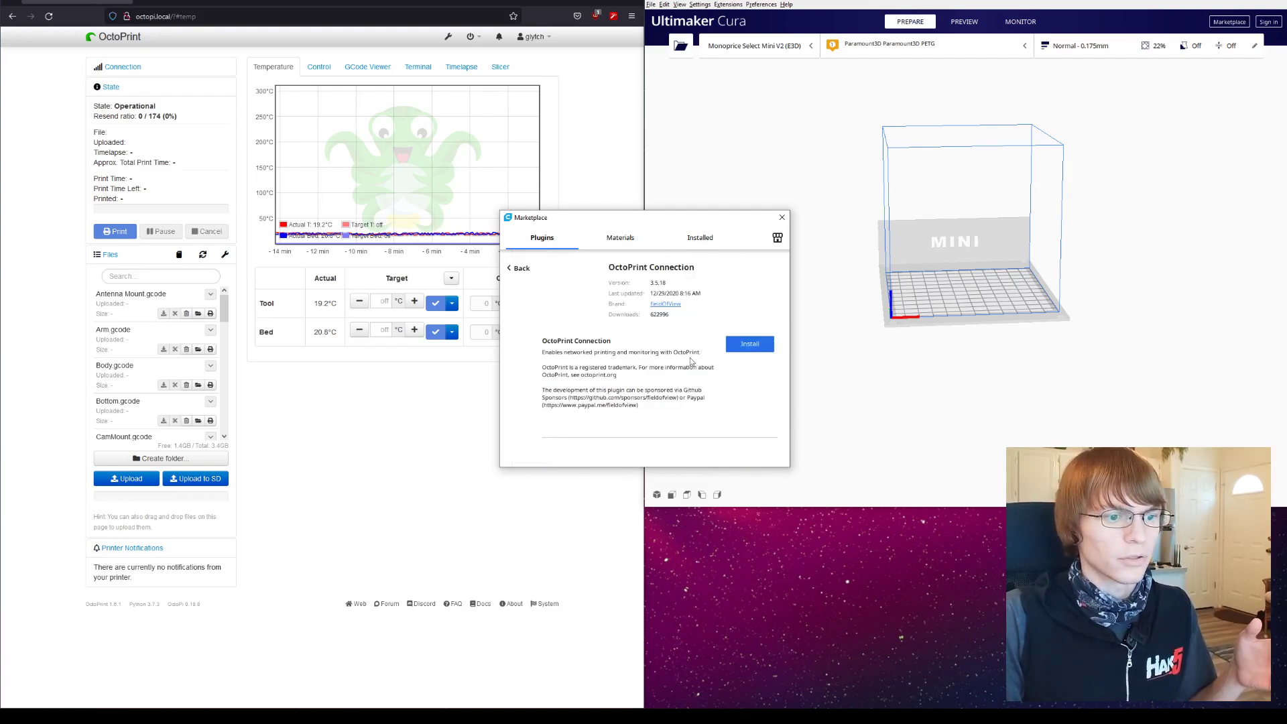
pyautogui.click(738, 346)
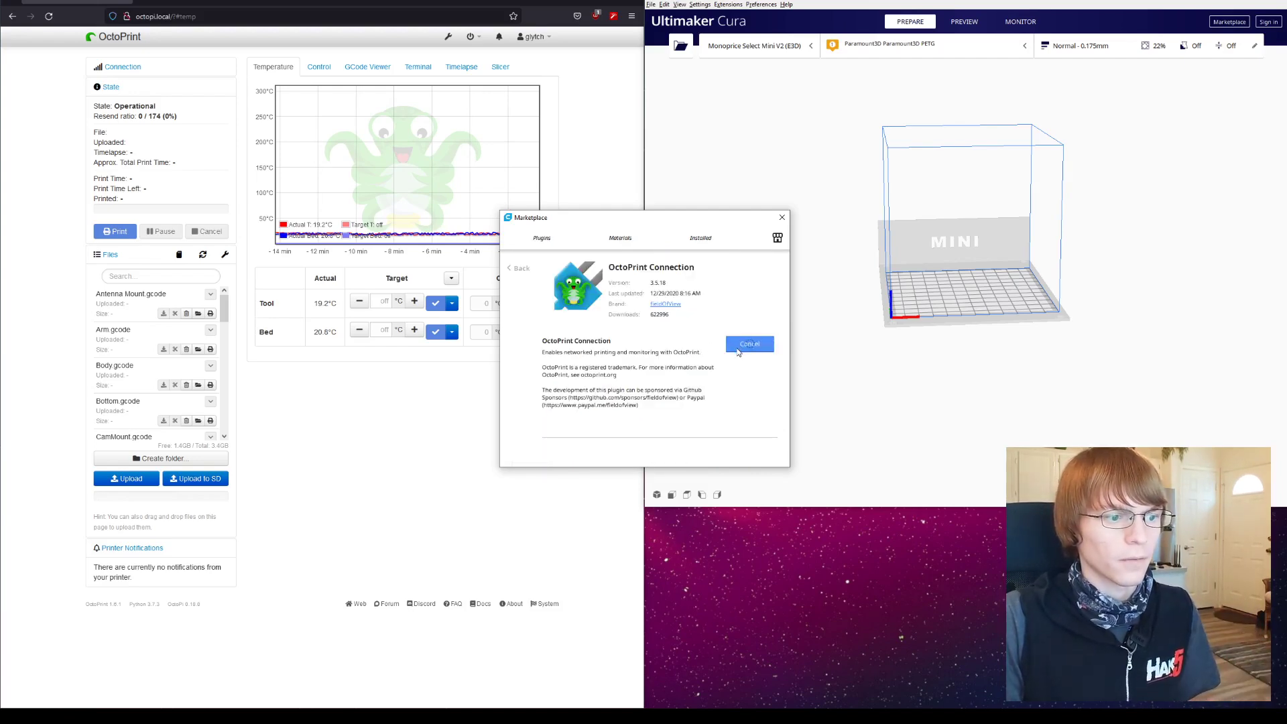
# Accept the plugin licence, then open Manage printers > Connect OctoPrint for the printer
pyautogui.click(742, 468)
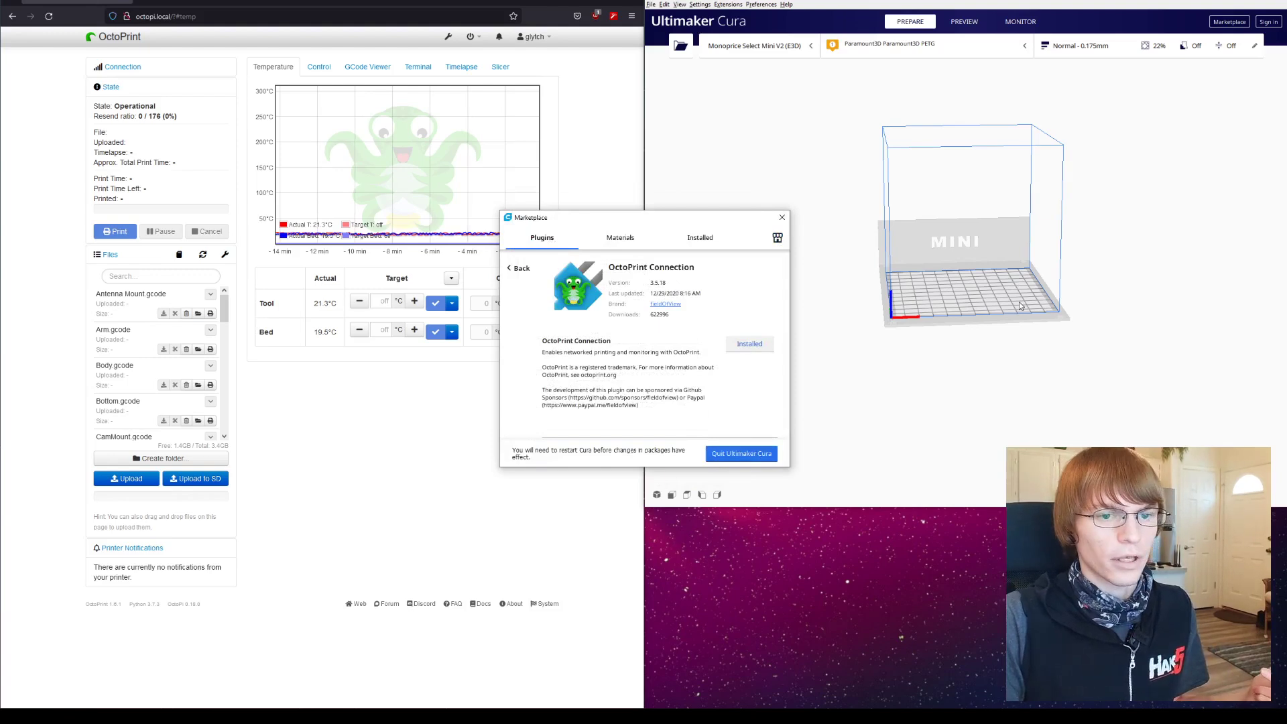
pyautogui.click(741, 453)
pyautogui.click(754, 45)
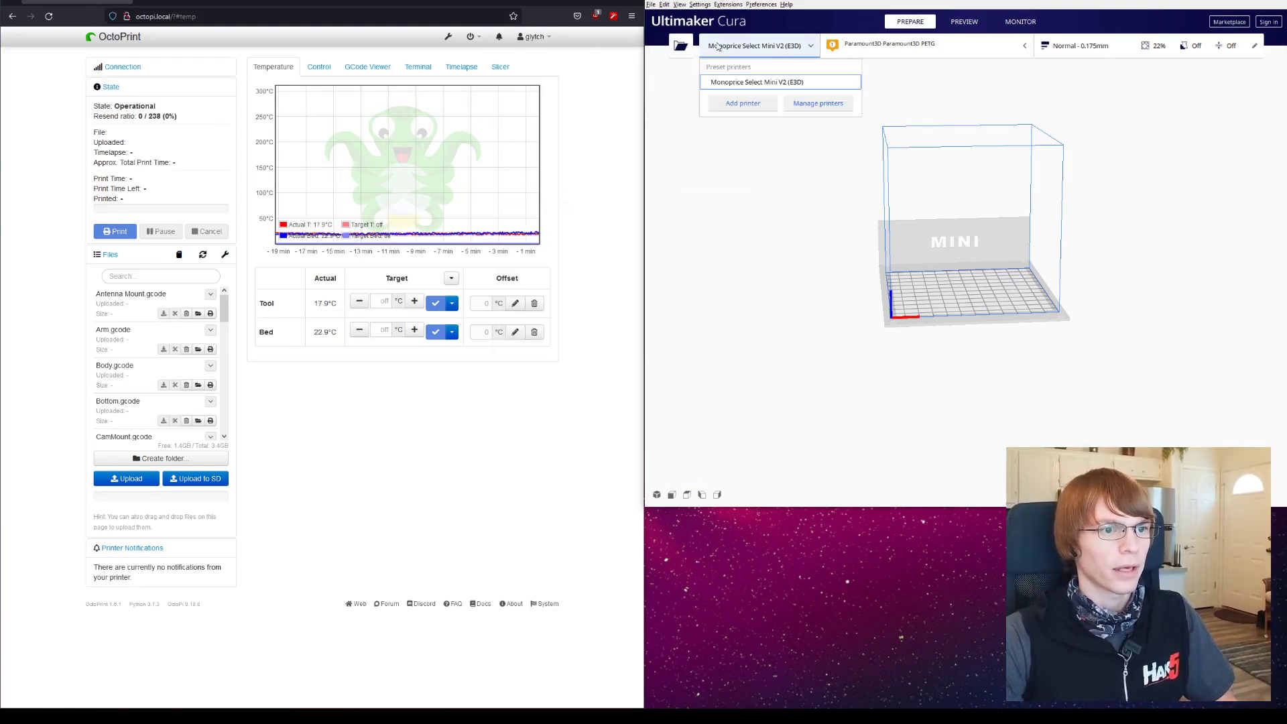
pyautogui.click(813, 106)
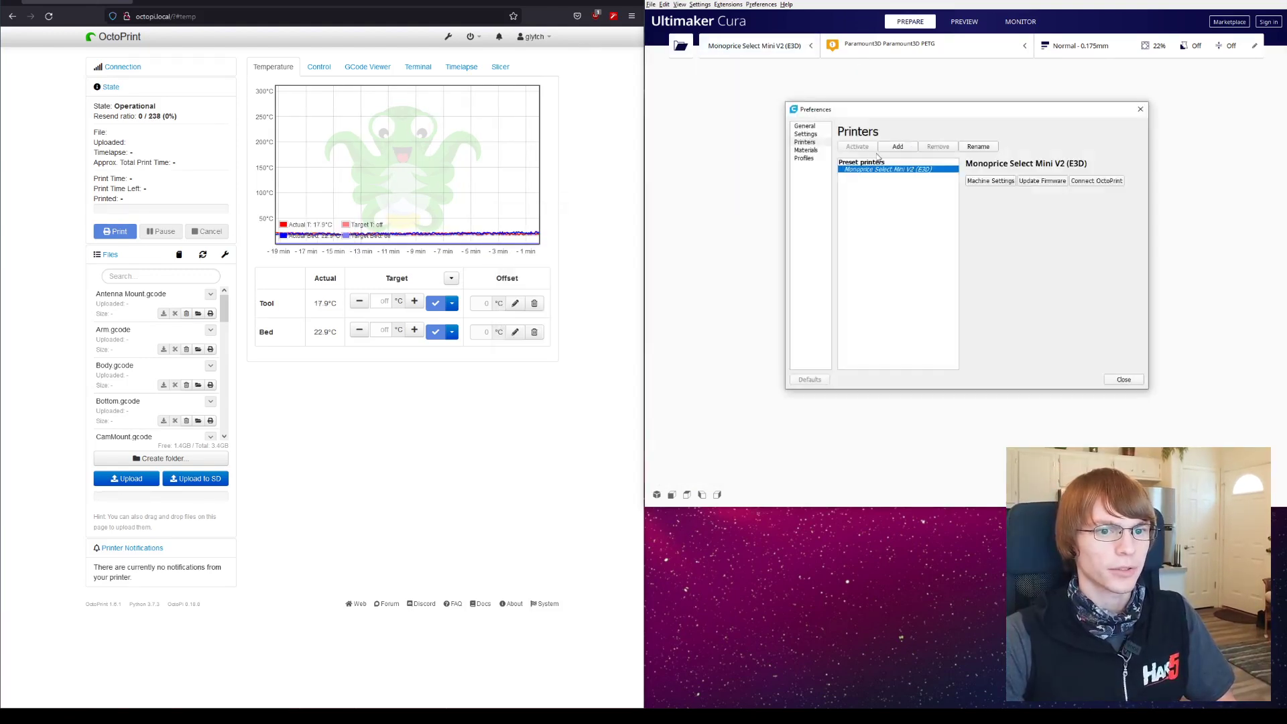
pyautogui.click(1117, 181)
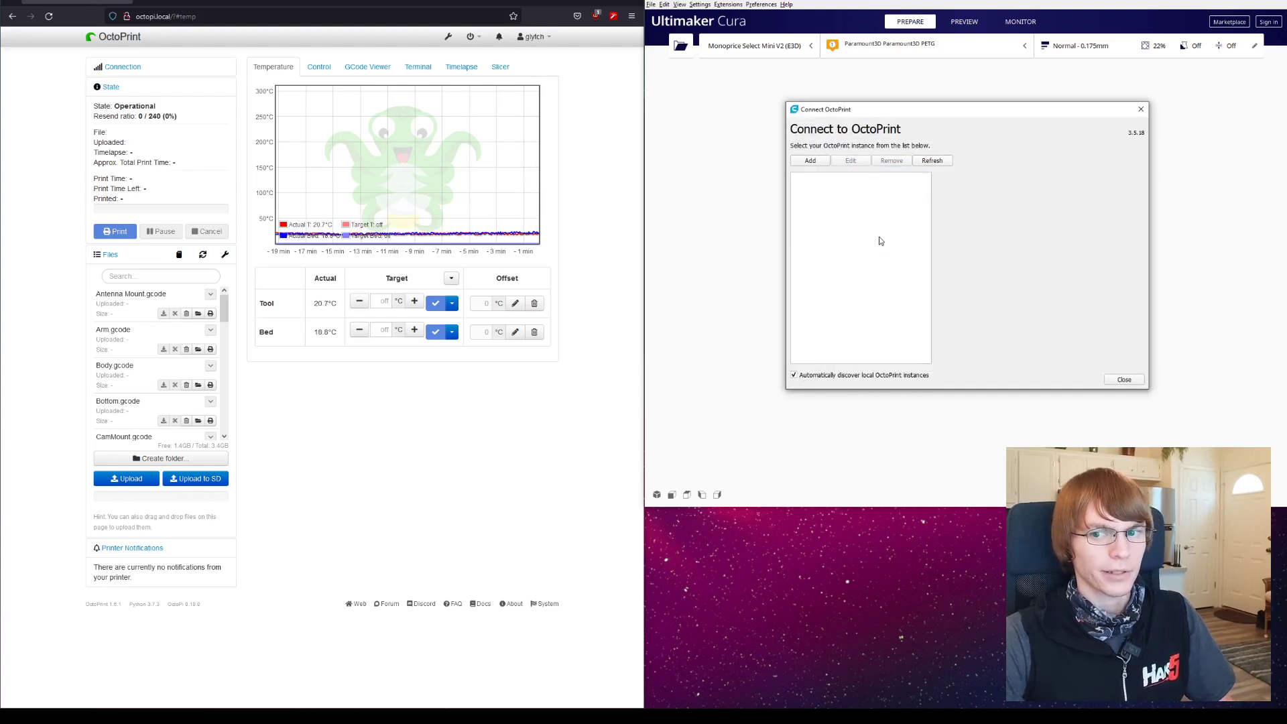
# Add an OctoPrint instance named Monoprice with host octopi.local
pyautogui.click(811, 161)
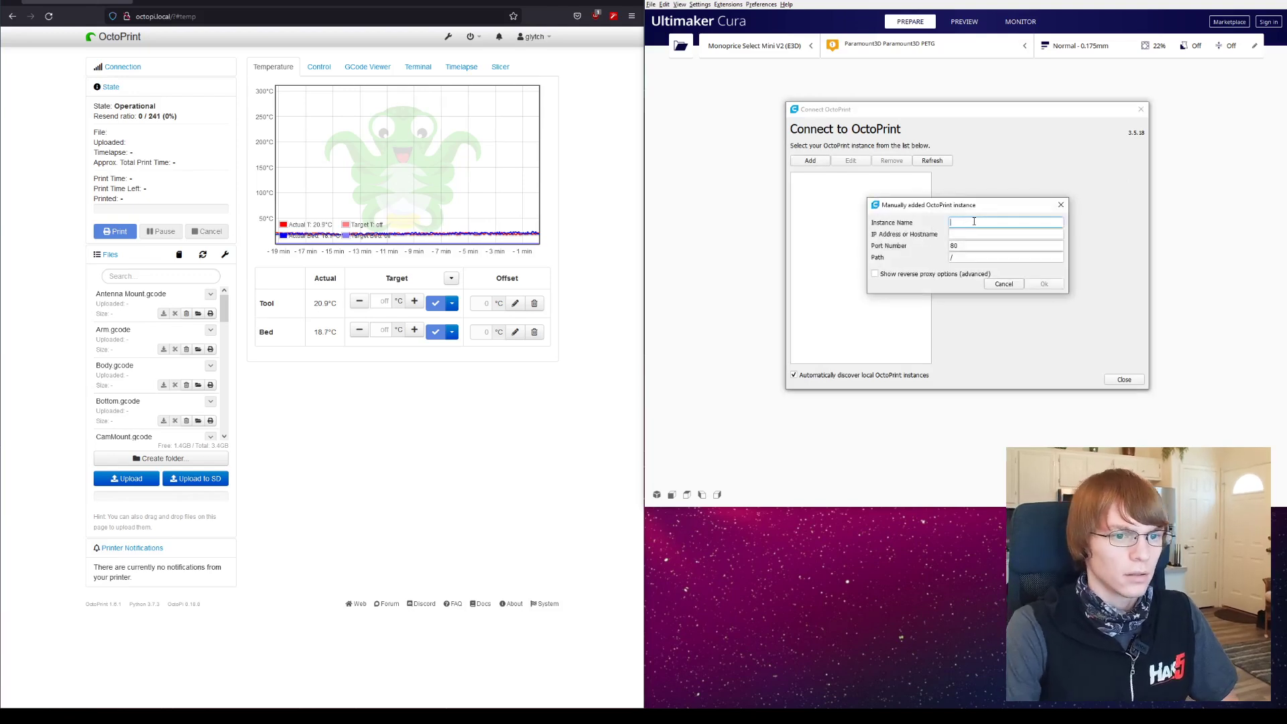
pyautogui.write('Mono')
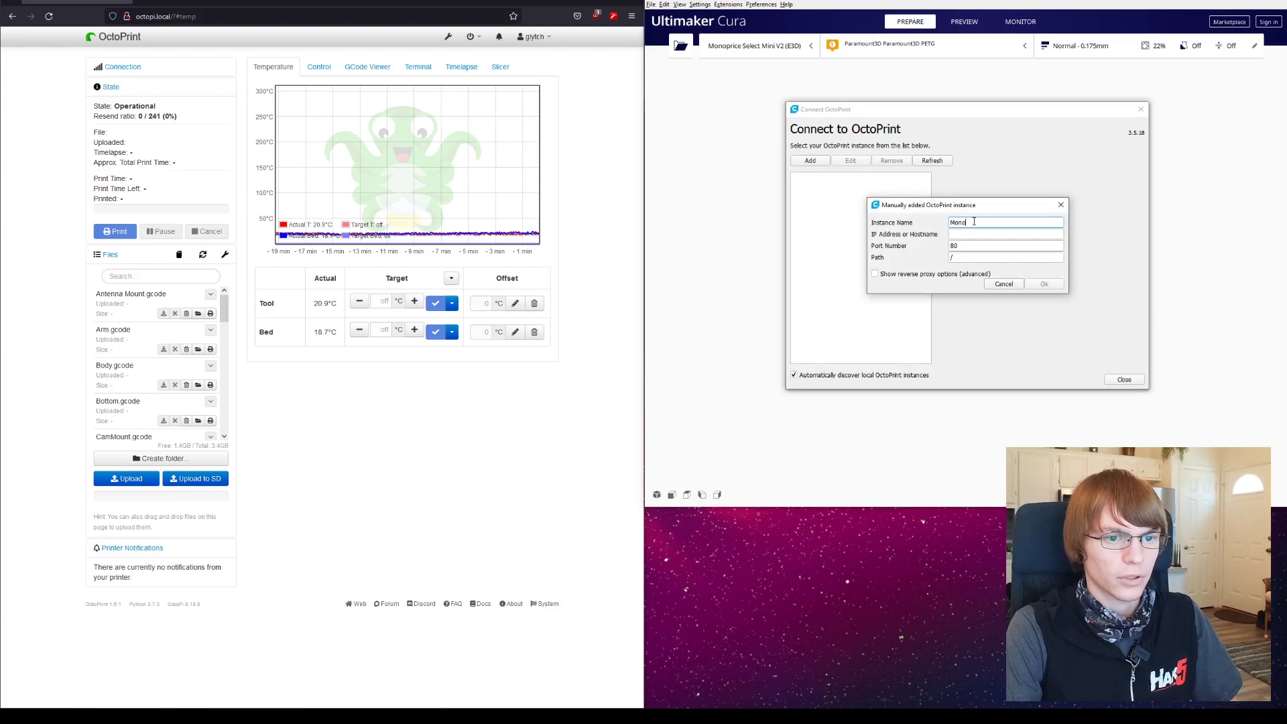
pyautogui.write('price')
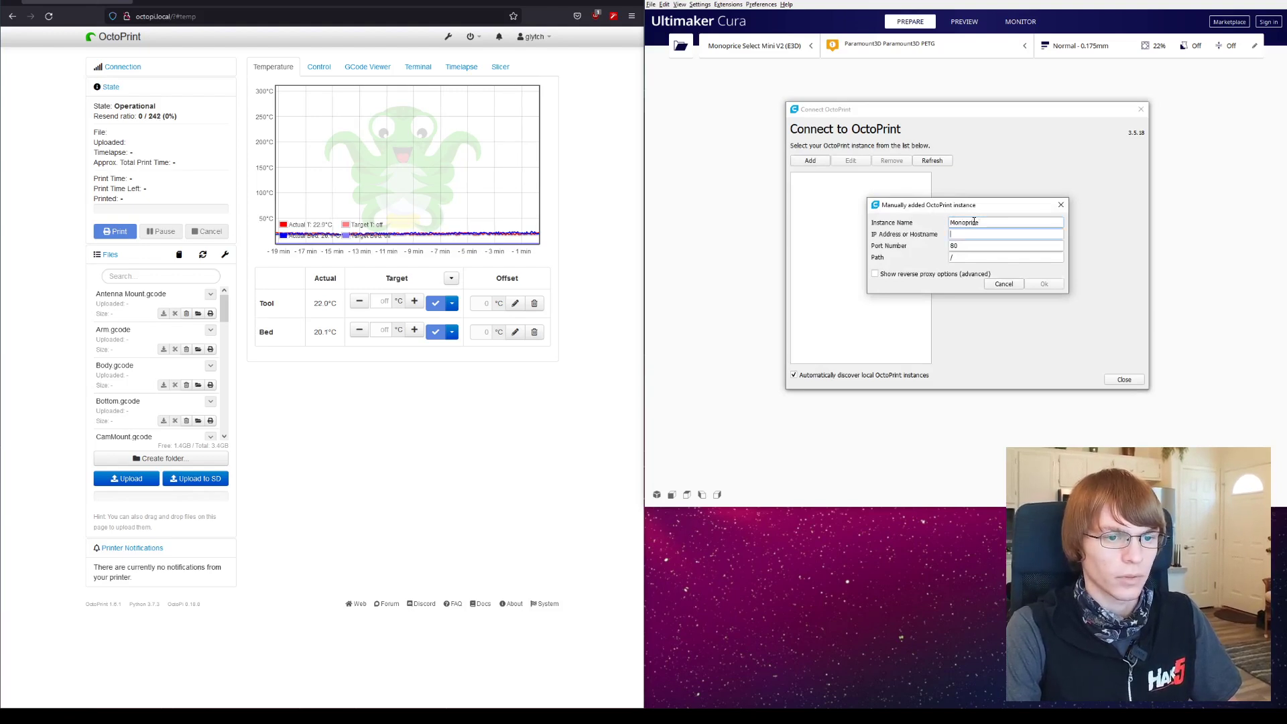
pyautogui.write('o')
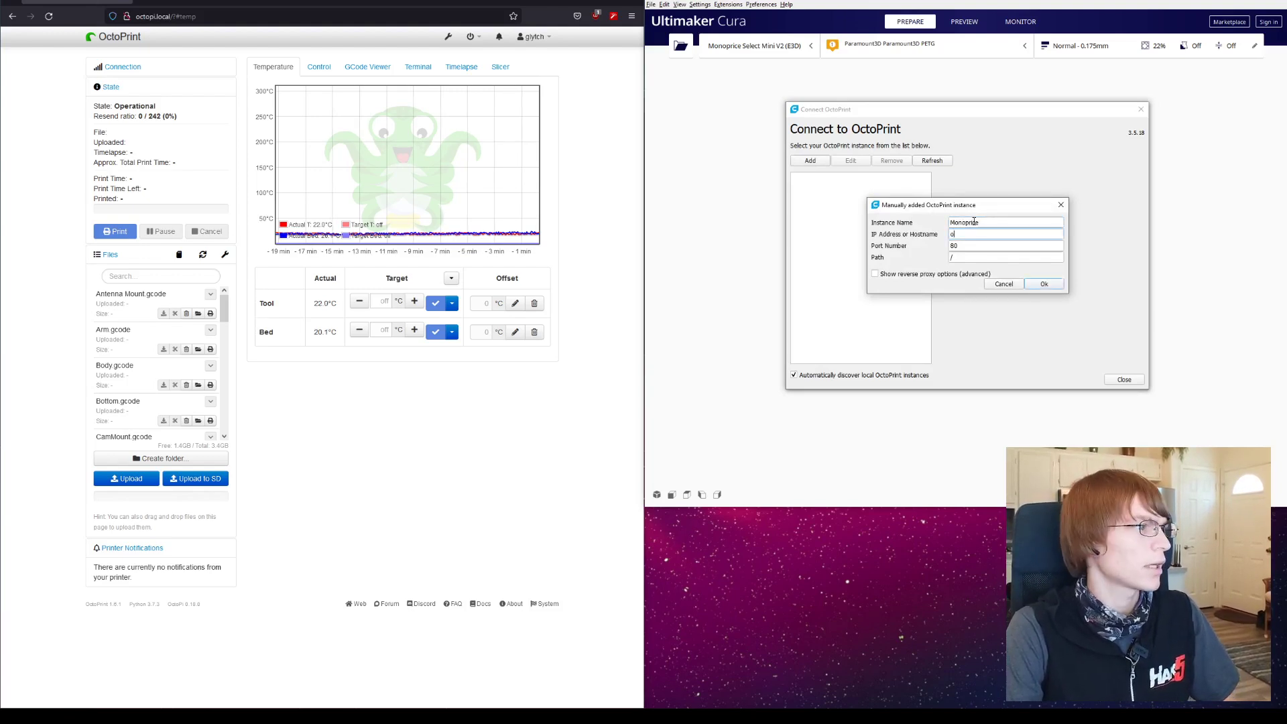
pyautogui.write('ctopi.lo')
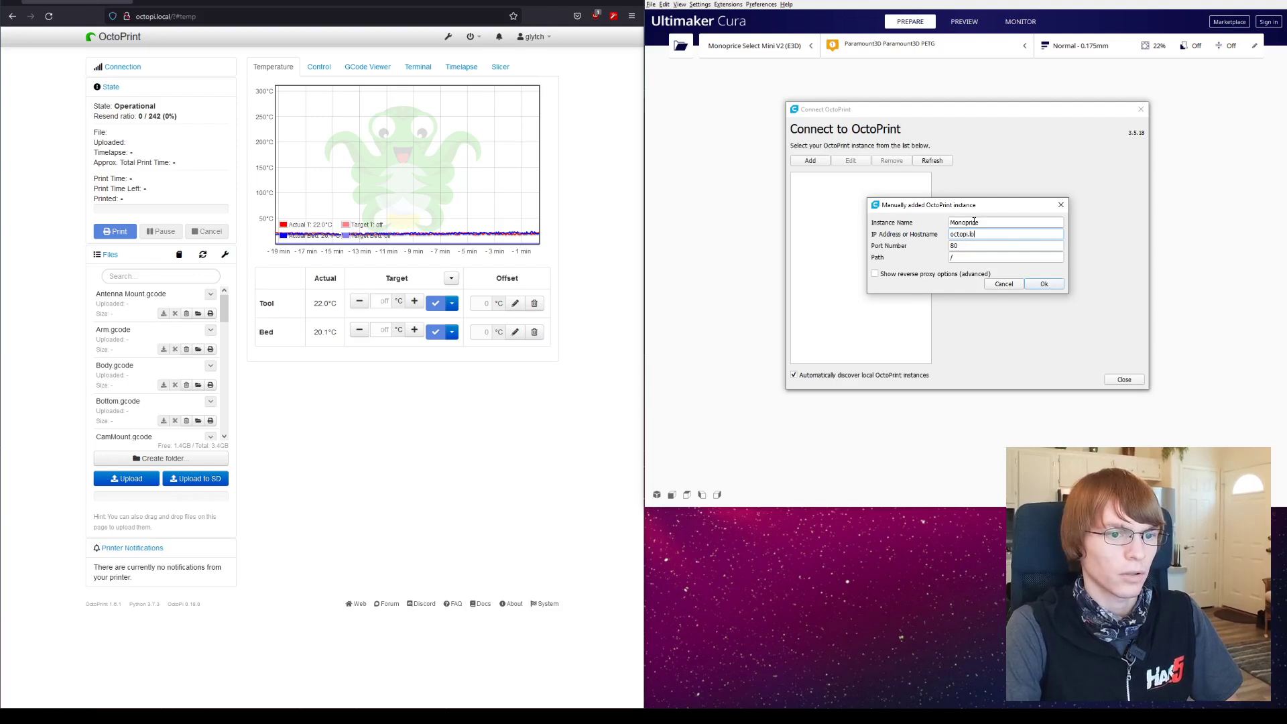
pyautogui.write('cal')
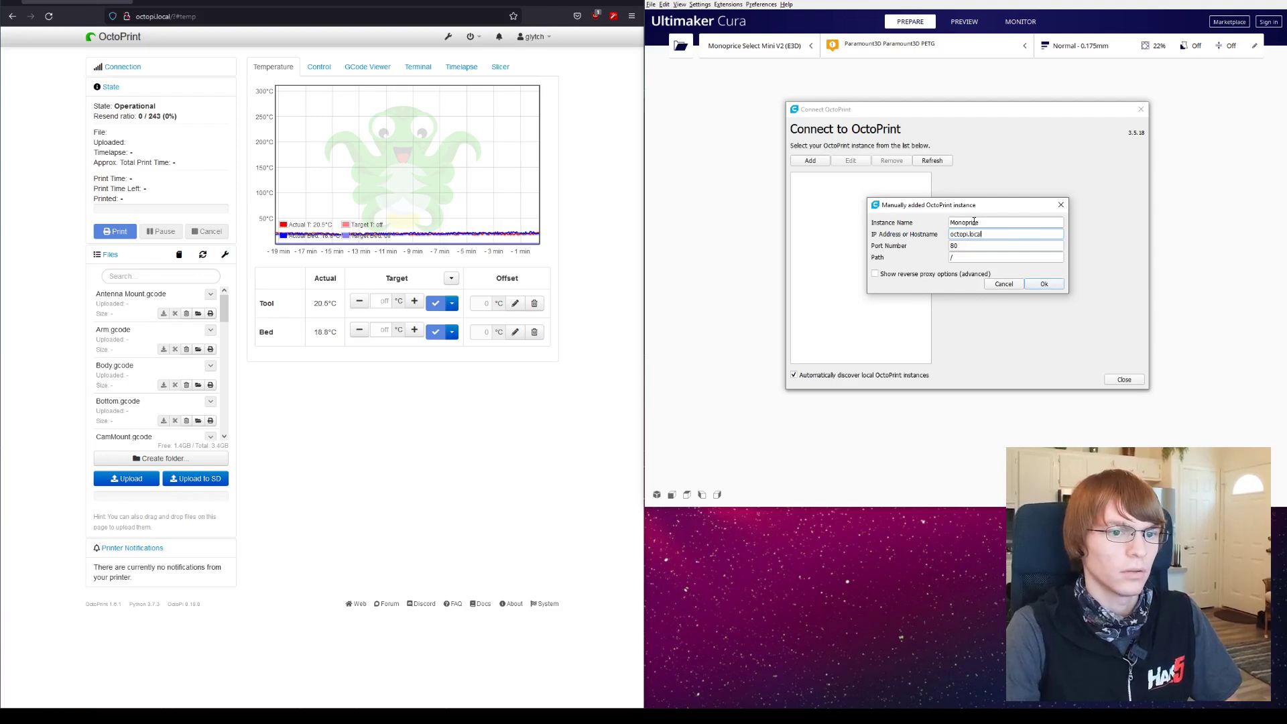
pyautogui.click(1040, 285)
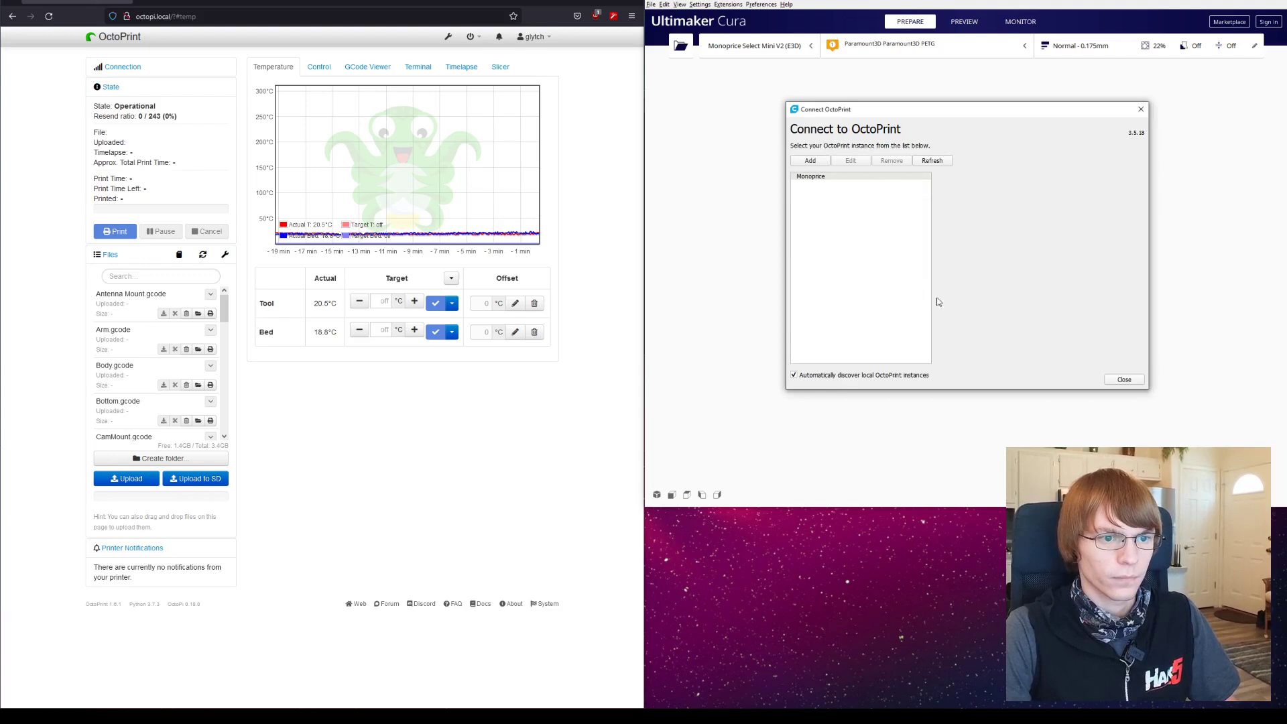
# Request an API key for the Monoprice instance and allow Cura access in OctoPrint
pyautogui.click(828, 179)
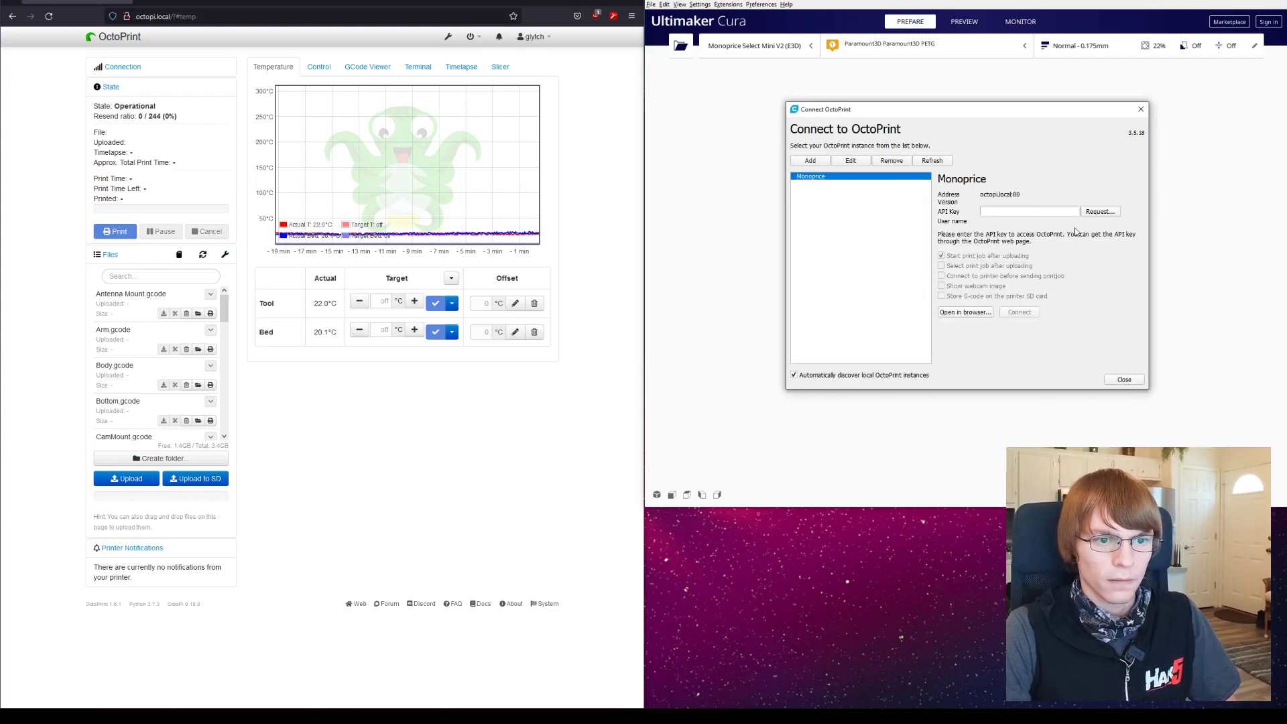
pyautogui.click(1099, 212)
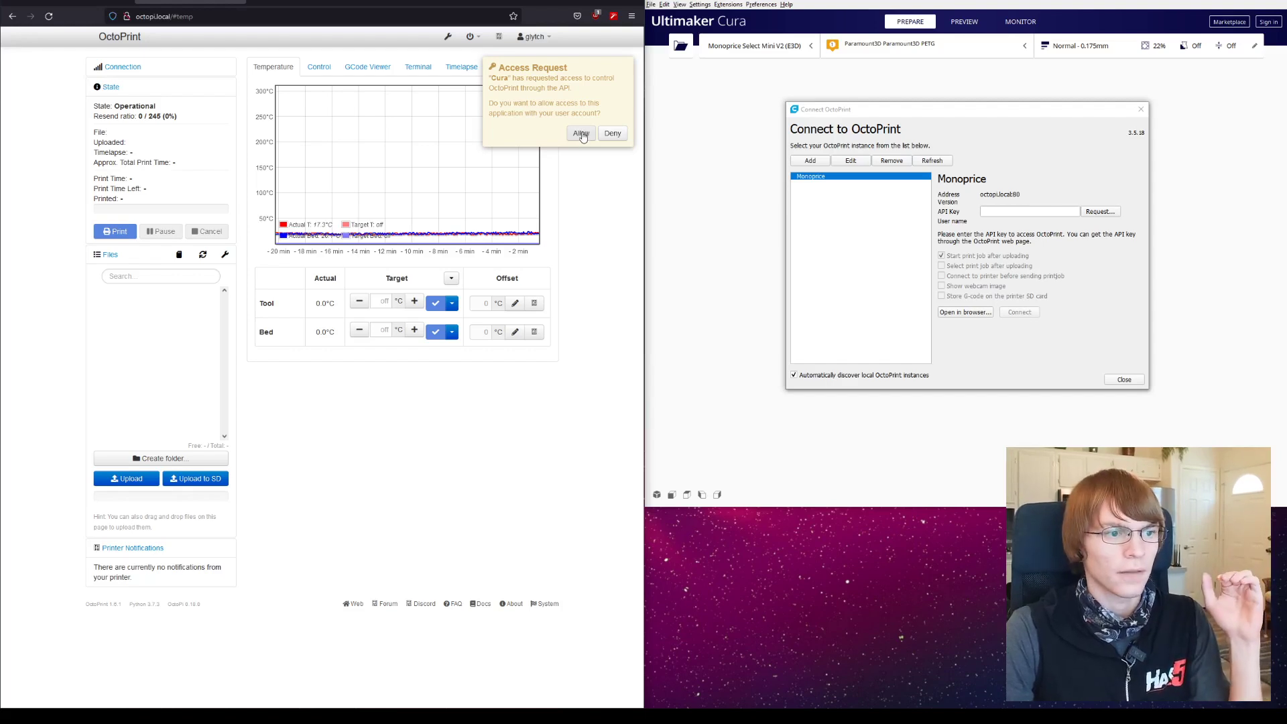
pyautogui.click(581, 134)
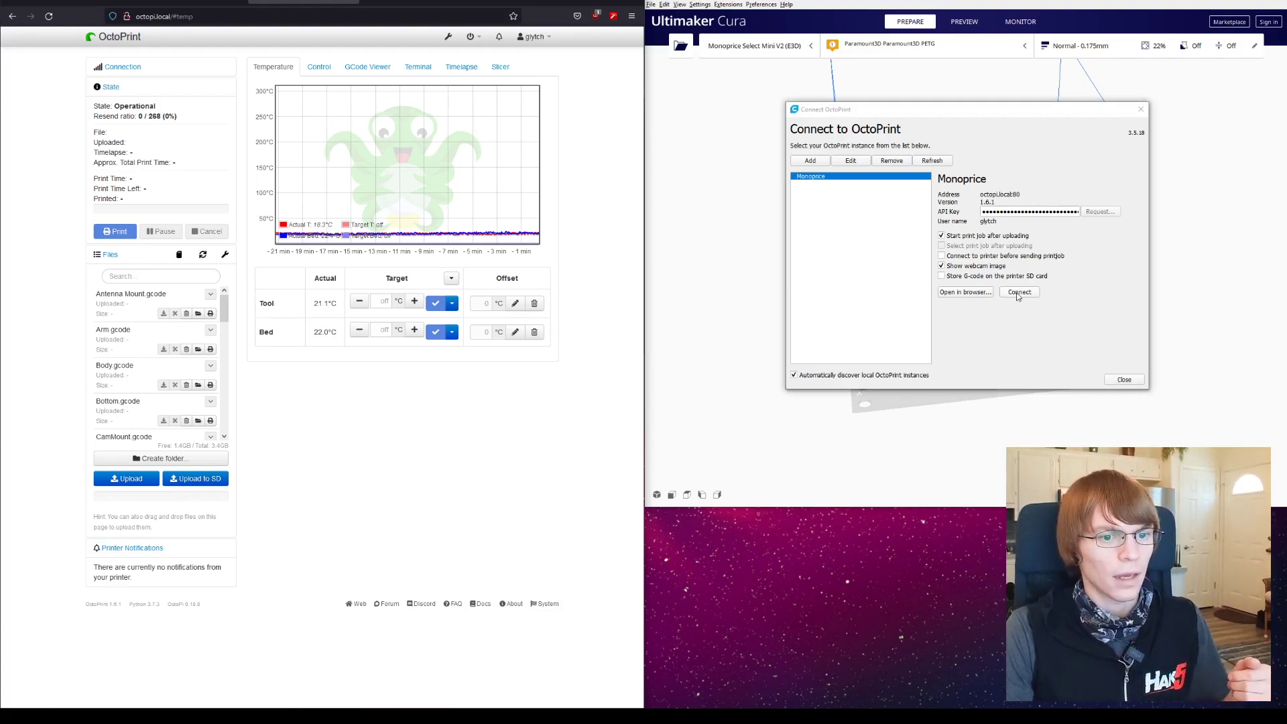
# Connect the printer to the Monoprice instance and close both settings dialogs
pyautogui.click(1017, 293)
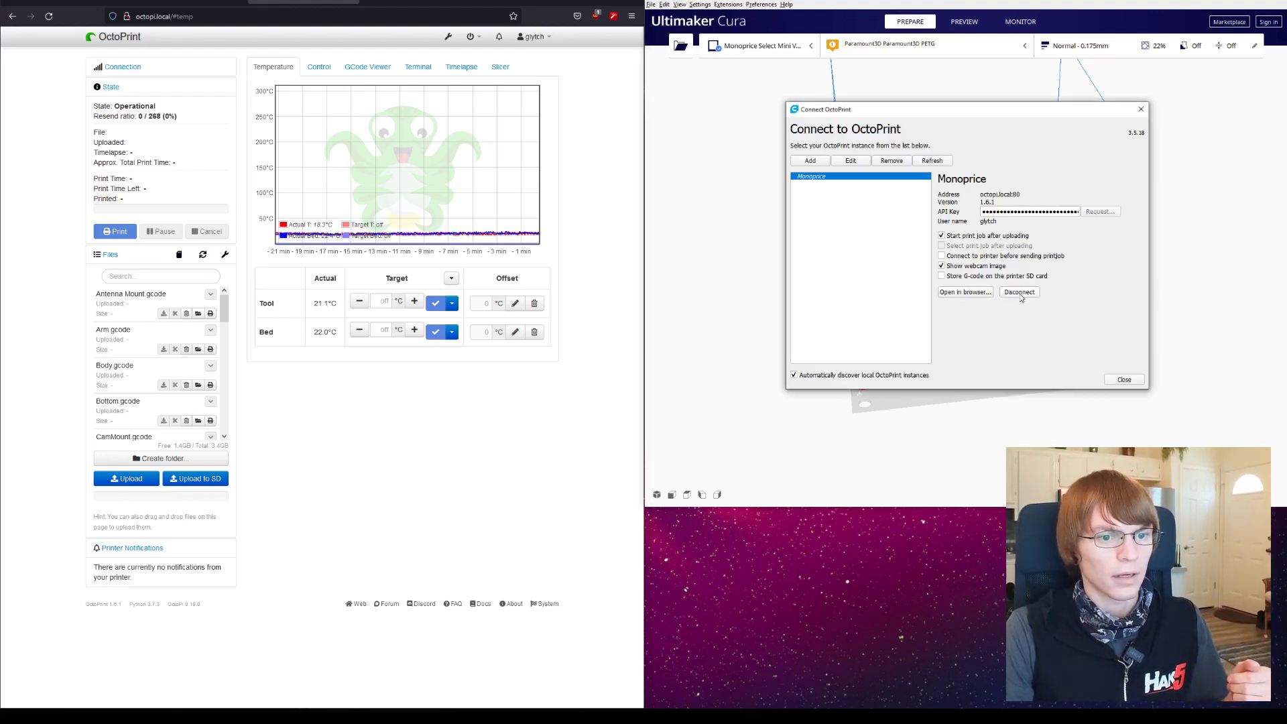
pyautogui.click(1121, 380)
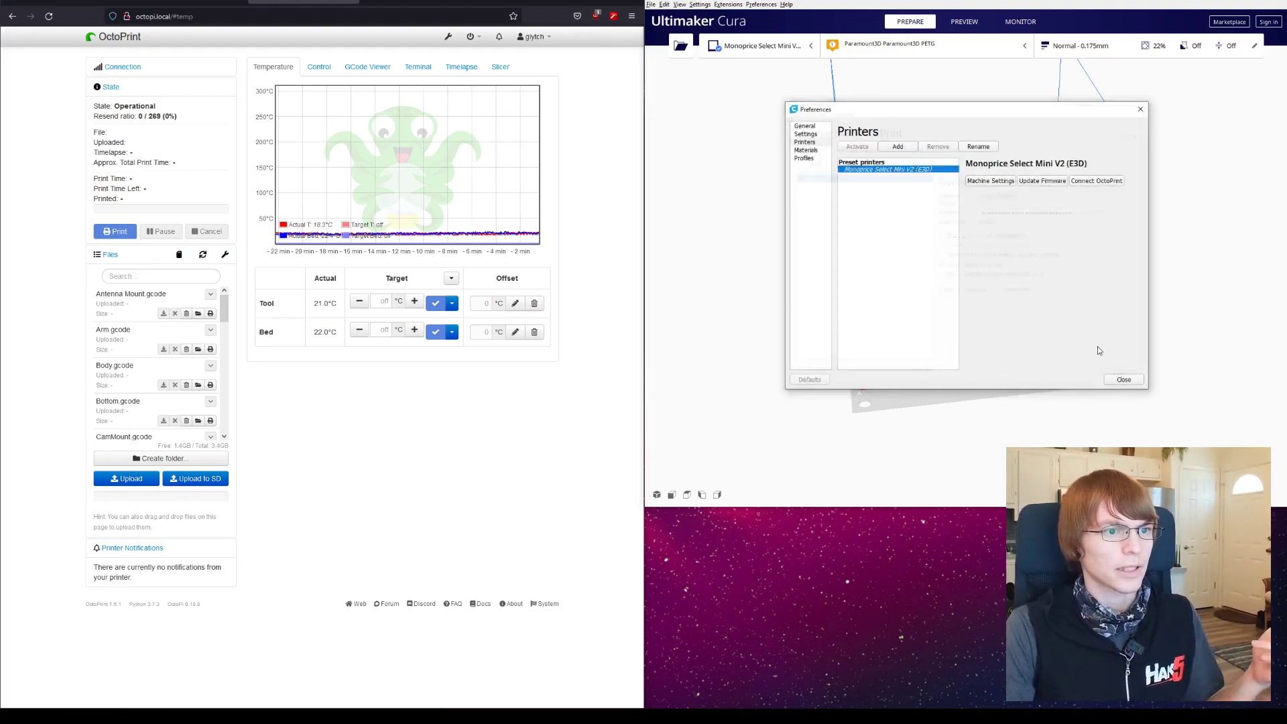
pyautogui.click(1123, 379)
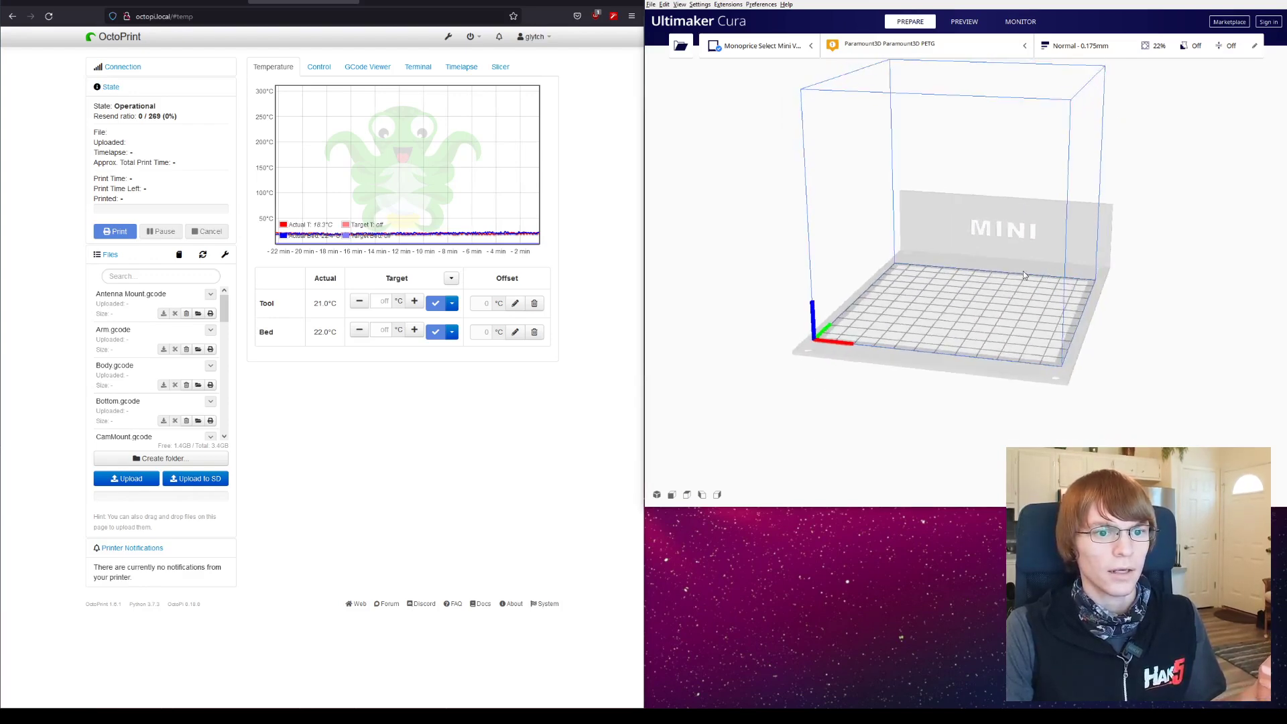
# Check the printer on the MONITOR stage, then return to PREPARE
pyautogui.moveTo(1023, 271); pyautogui.dragTo(1052, 278, button='right')
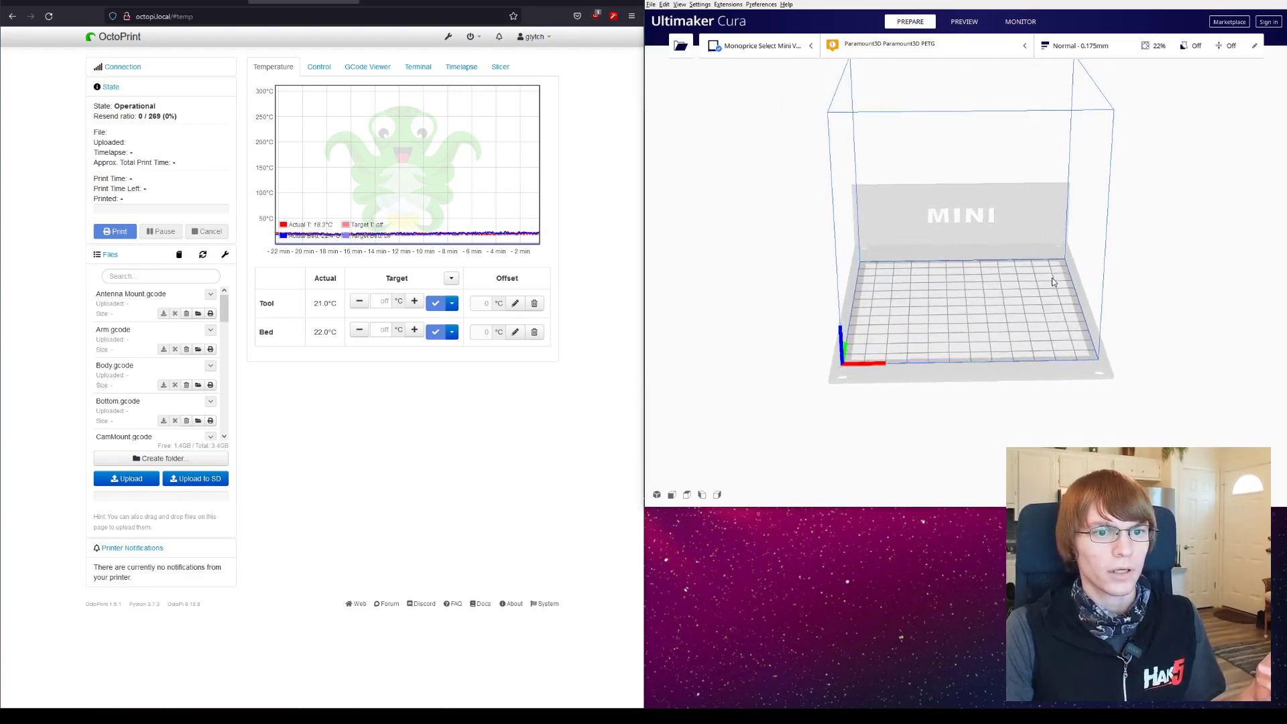
pyautogui.click(1012, 25)
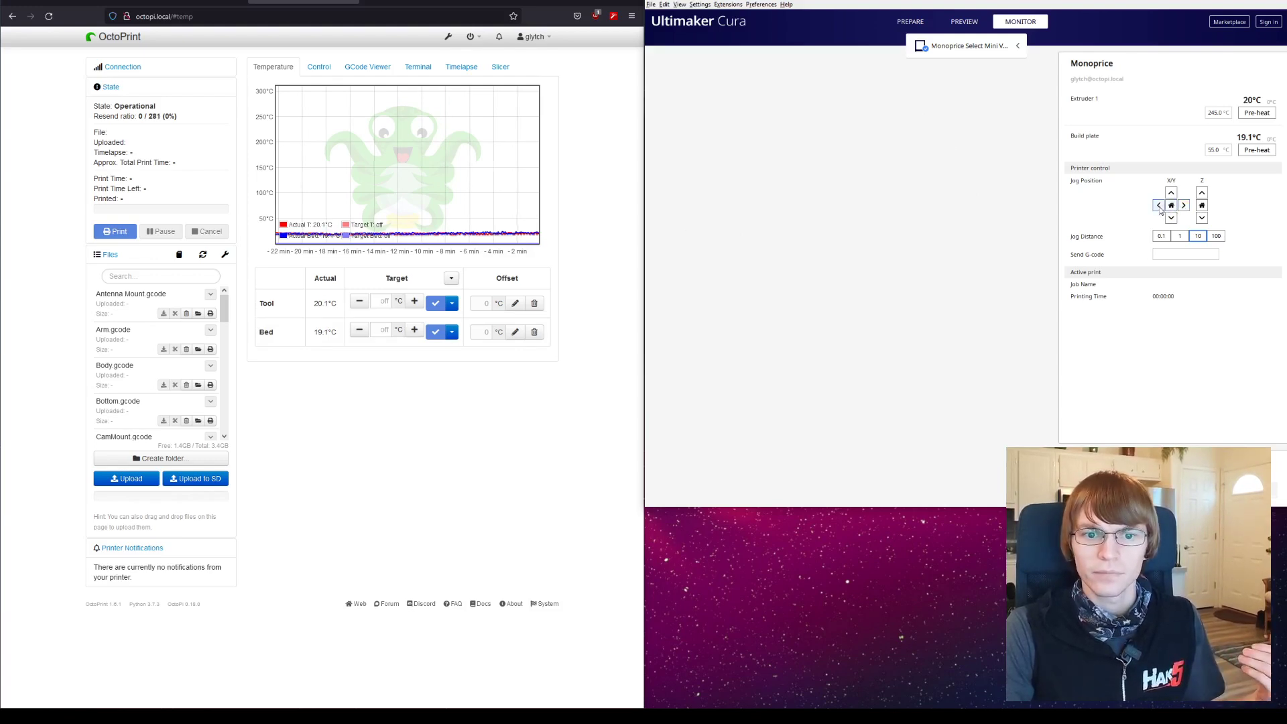
pyautogui.click(912, 21)
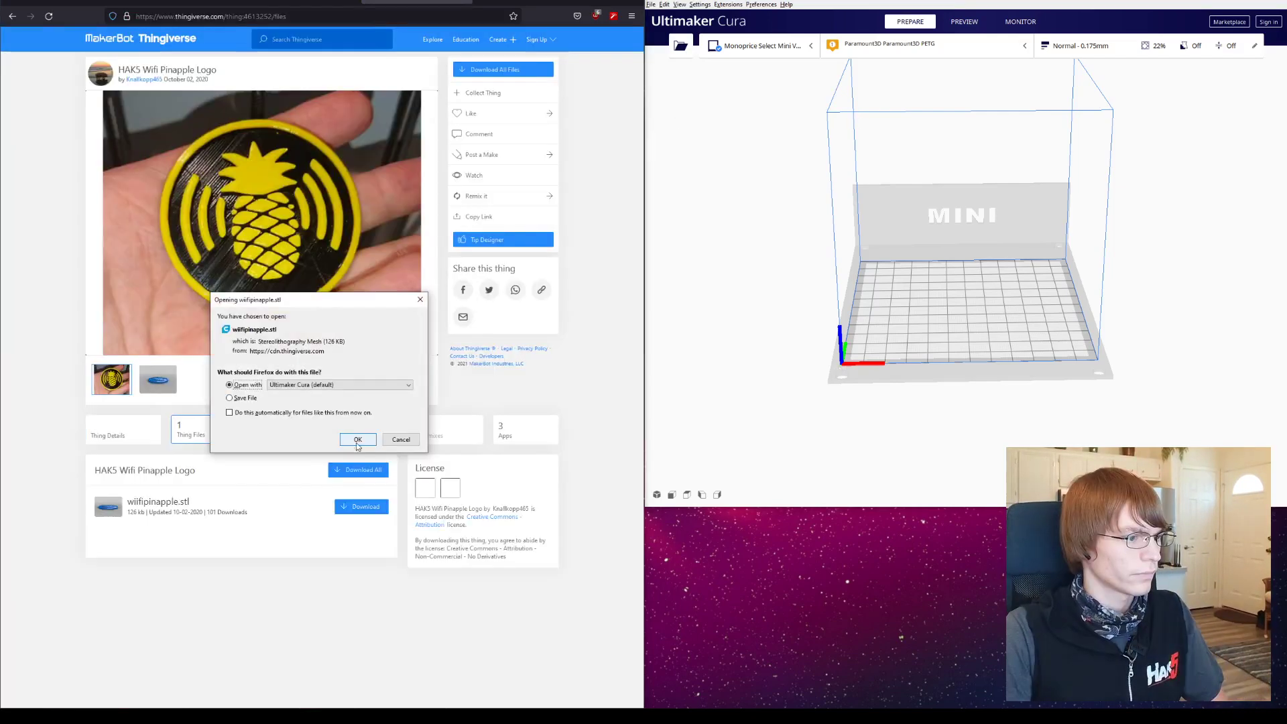
# Load the downloaded wiifipinapple.stl model onto Cura's build plate
pyautogui.click(355, 518)
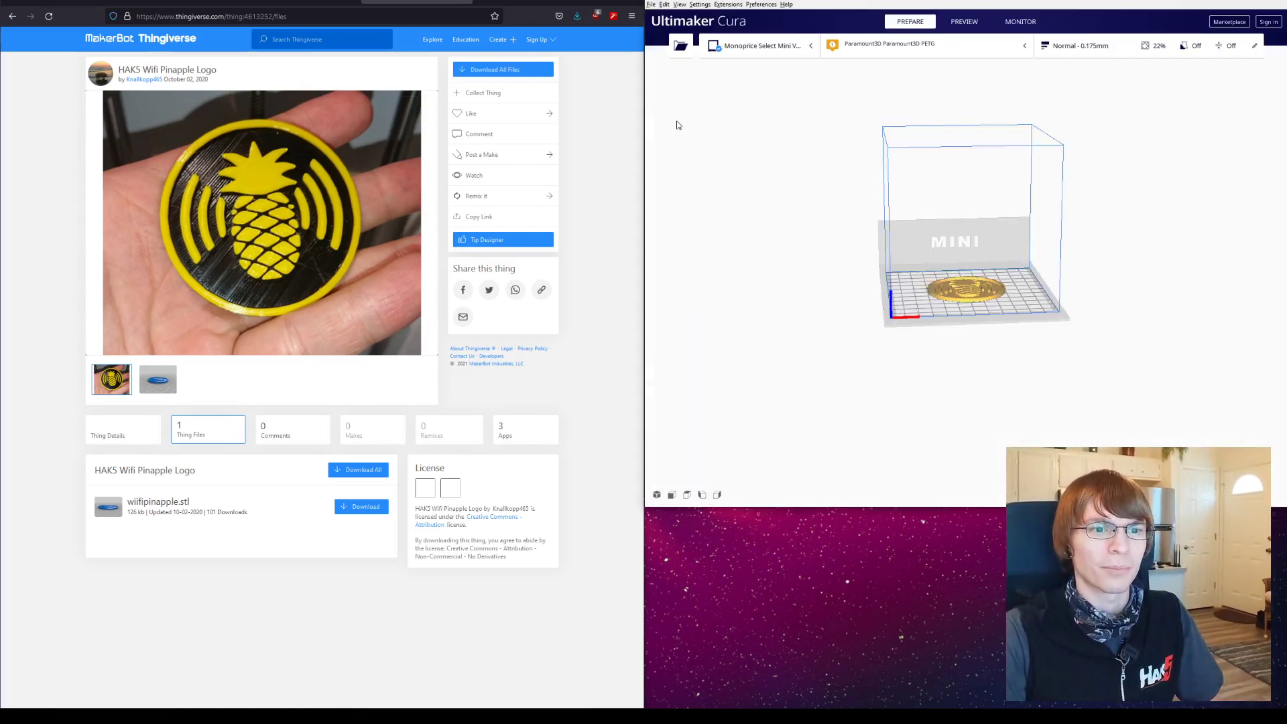
# Zoom and orbit the view around the pineapple model on the build plate
pyautogui.scroll(5, 888, 212)
pyautogui.moveTo(893, 231)
pyautogui.mouseDown(button='right')
pyautogui.moveTo(967, 260)
pyautogui.moveTo(887, 247)
pyautogui.mouseUp(button='right')
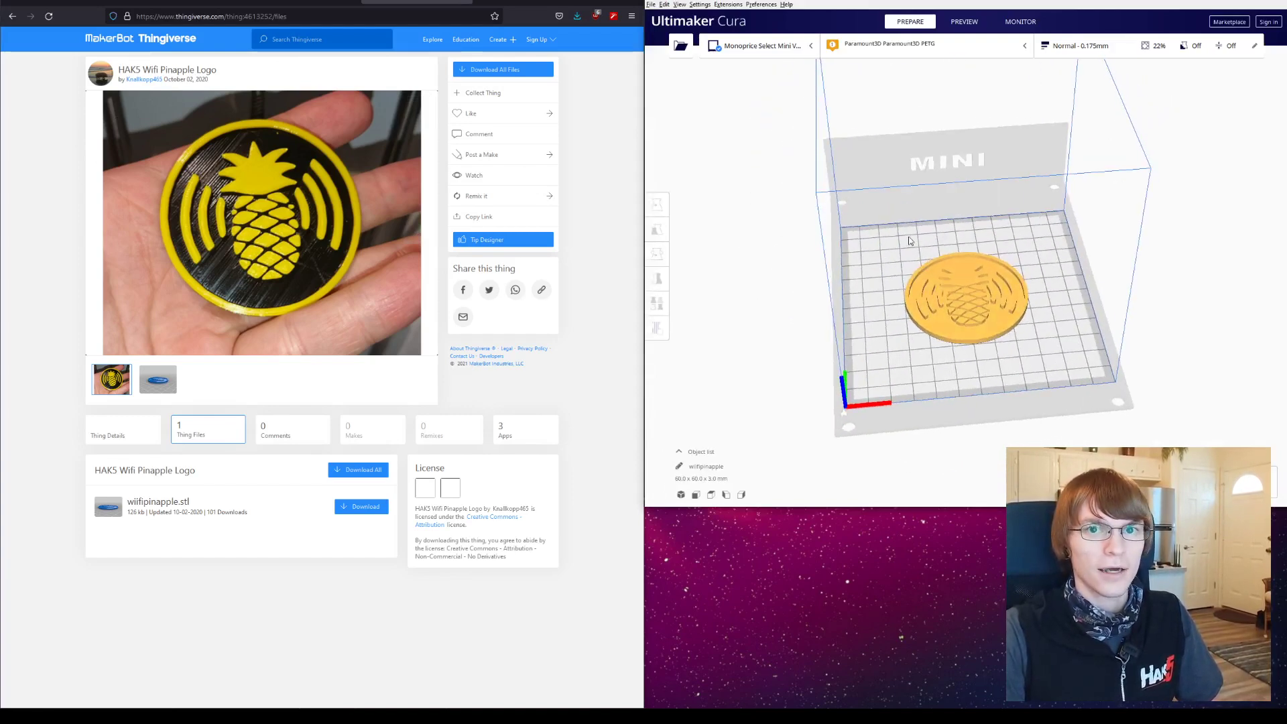